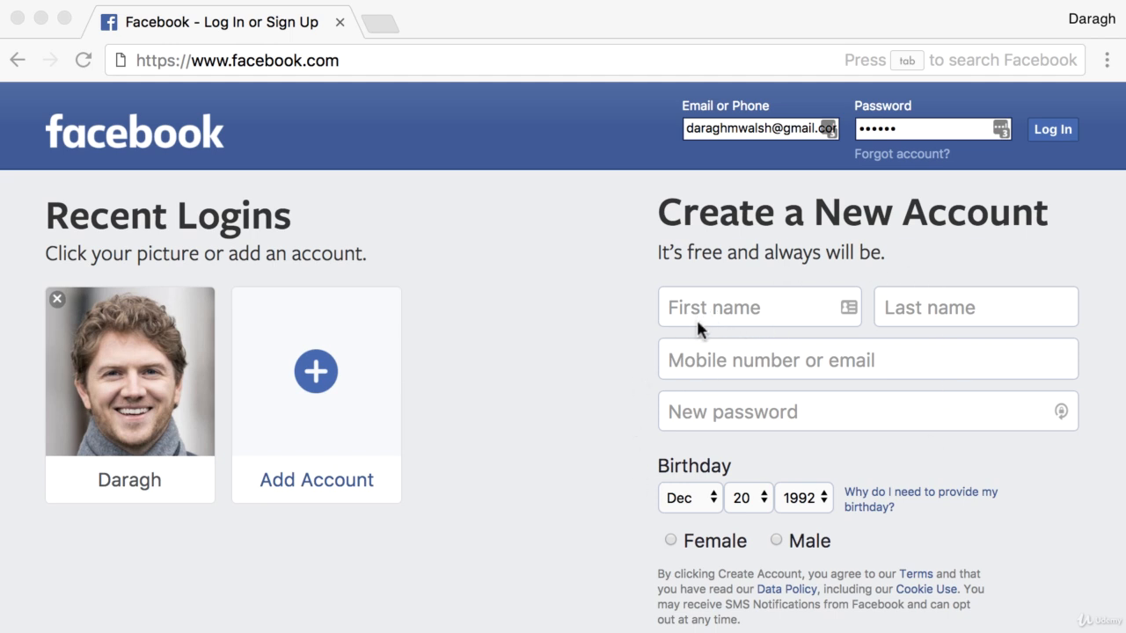
Step: Log in with the prefilled account credentials and start creating a new Page
{"action": "left_click", "coordinate": [1059, 134]}
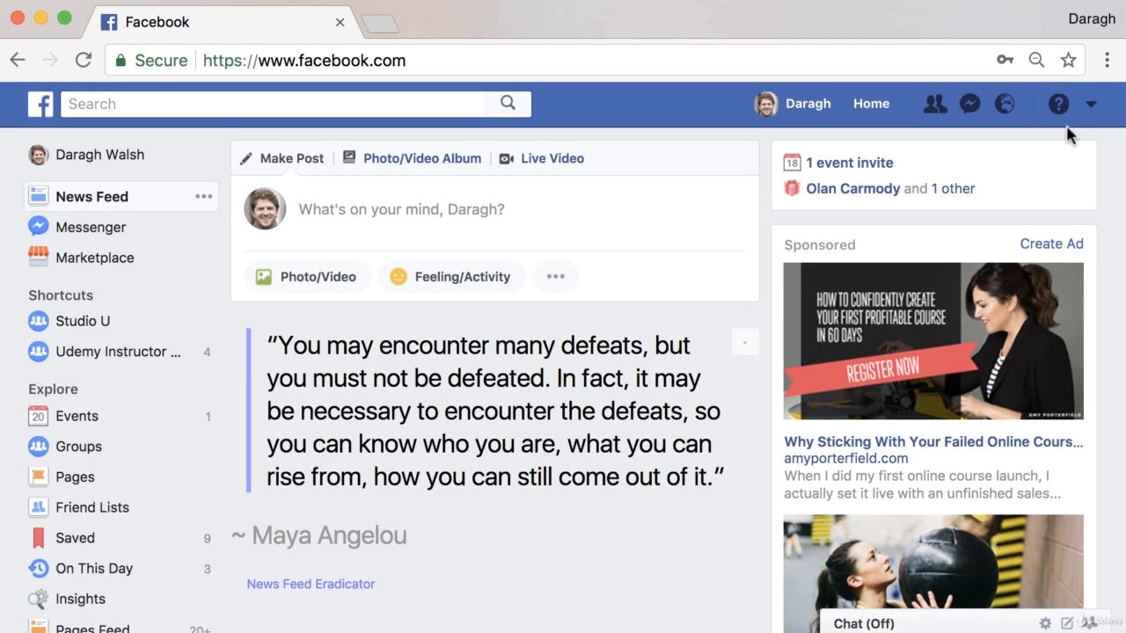
{"action": "left_click", "coordinate": [1091, 107]}
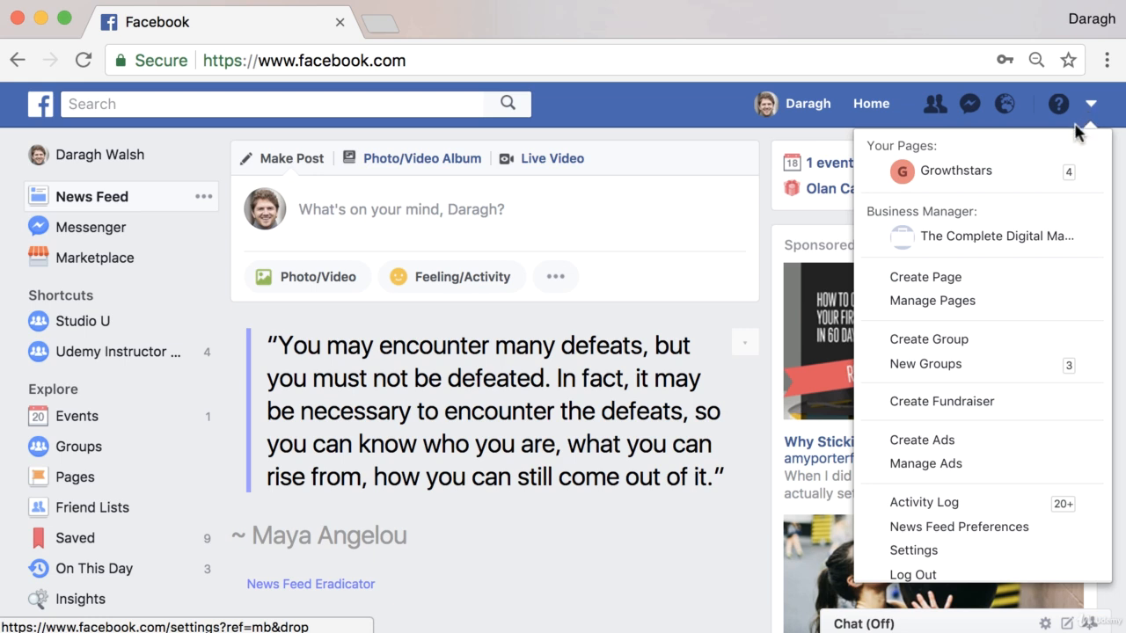
{"action": "left_click", "coordinate": [991, 295]}
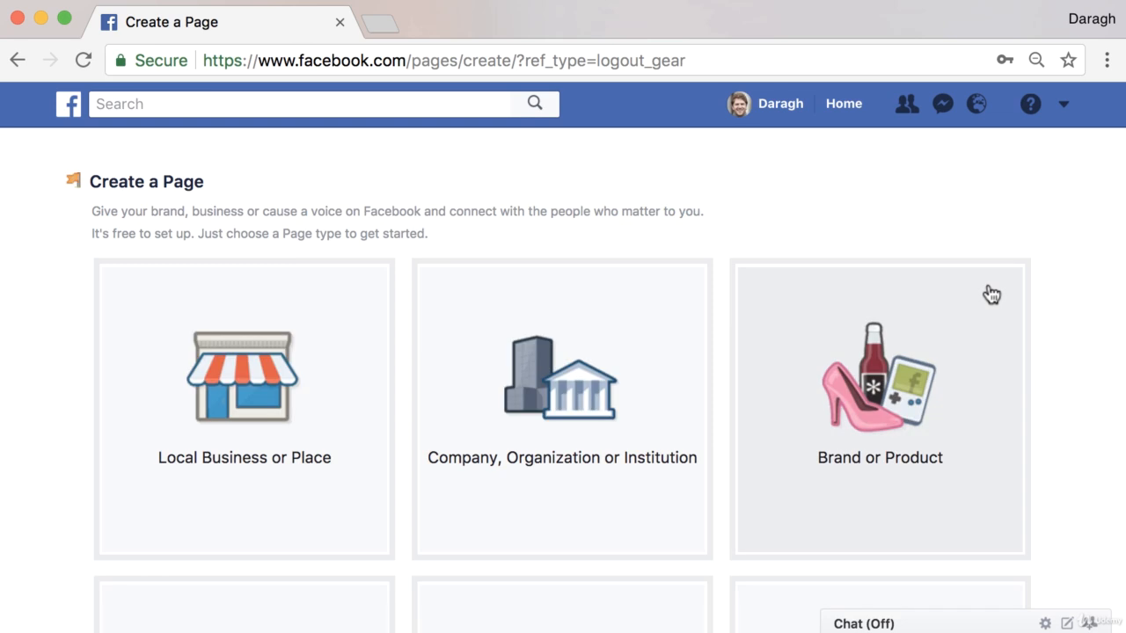
Step: Review the six available Page types, from Local Business or Place to Cause or Community
{"action": "scroll", "coordinate": [1047, 216], "scroll_direction": "down", "scroll_amount": 5}
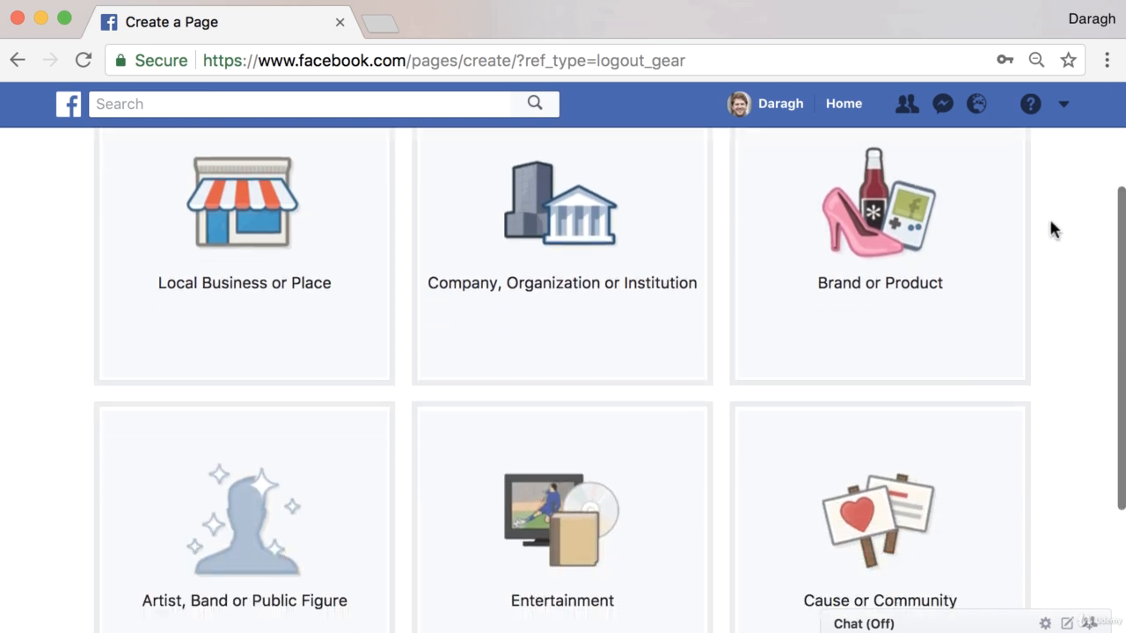
{"action": "scroll", "coordinate": [1050, 222], "scroll_direction": "up", "scroll_amount": 5}
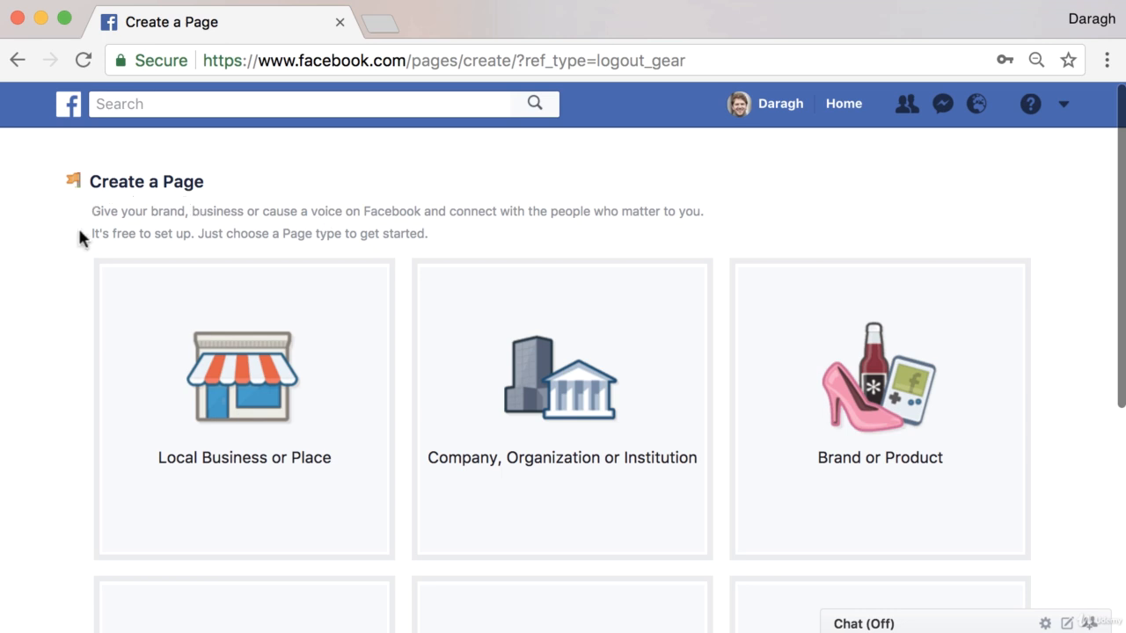
{"action": "scroll", "coordinate": [51, 244], "scroll_direction": "down", "scroll_amount": 2}
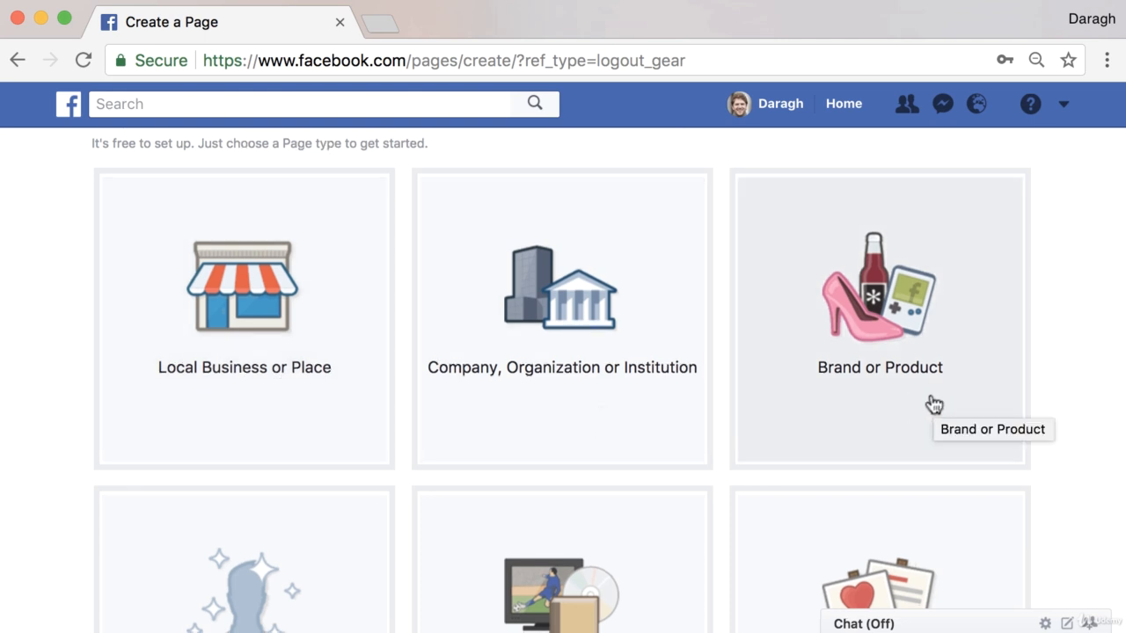
{"action": "scroll", "coordinate": [934, 404], "scroll_direction": "down", "scroll_amount": 3}
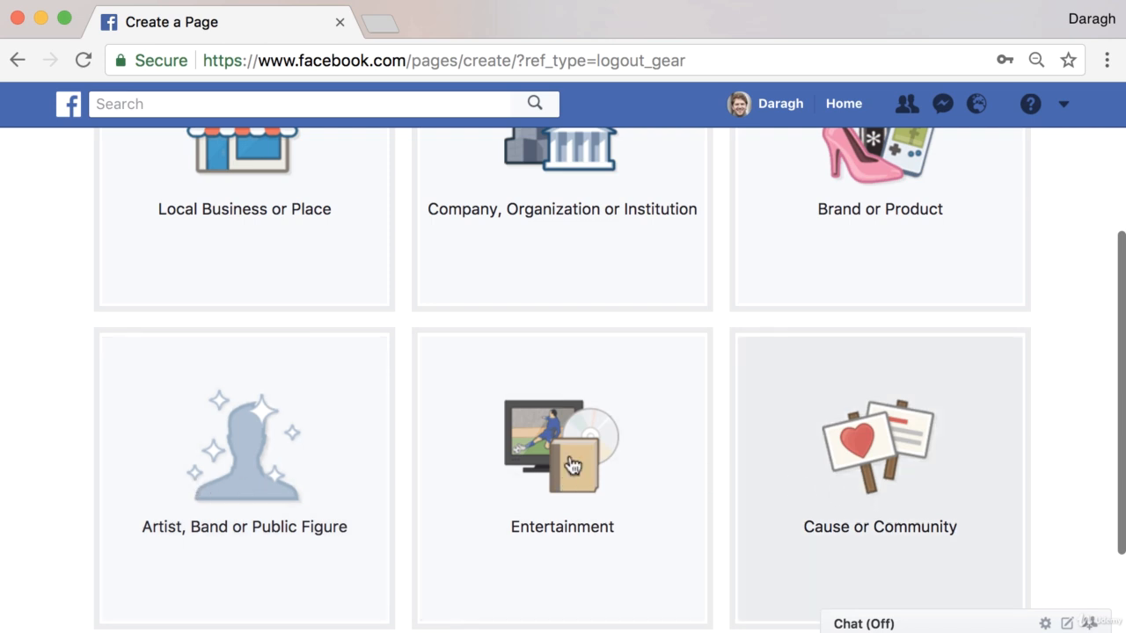
{"action": "scroll", "coordinate": [47, 355], "scroll_direction": "up", "scroll_amount": 3}
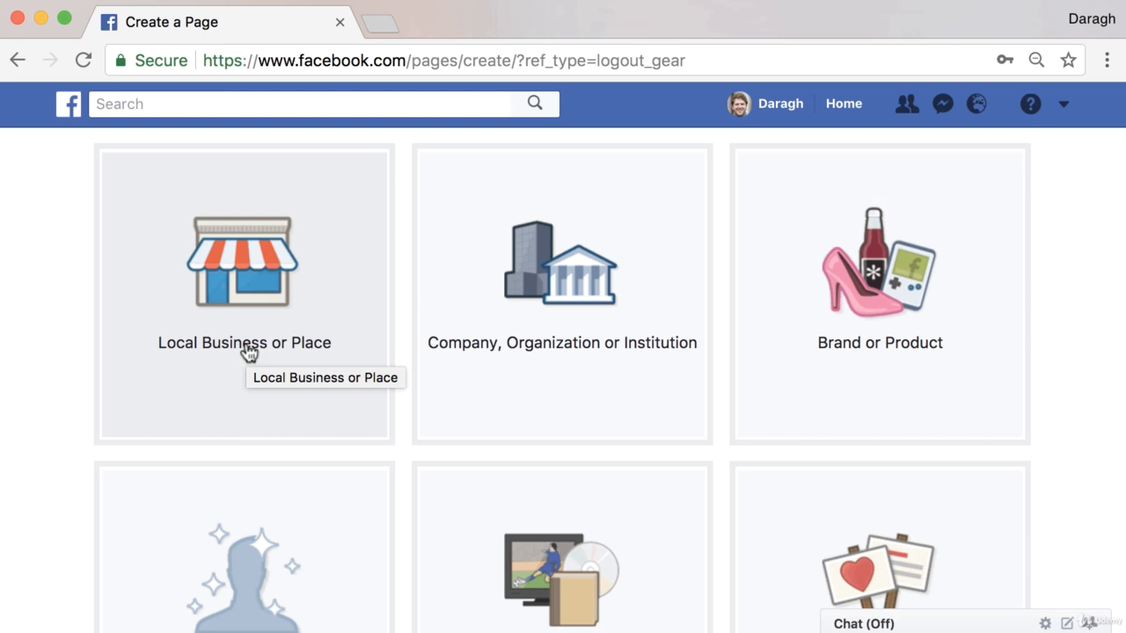
{"action": "scroll", "coordinate": [249, 352], "scroll_direction": "down", "scroll_amount": 5}
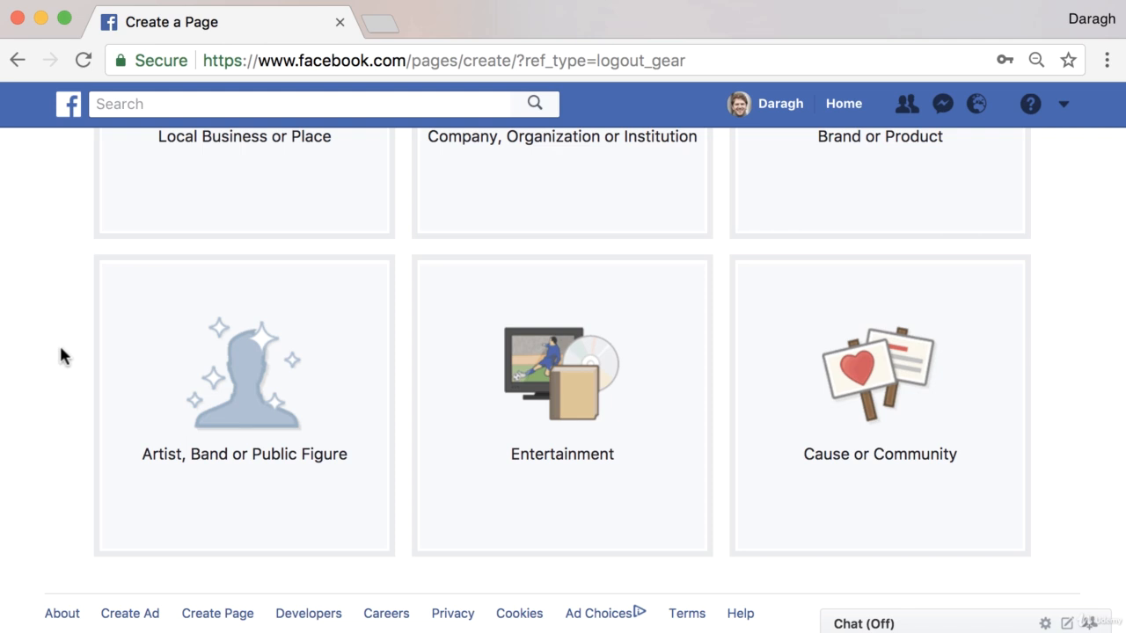
{"action": "scroll", "coordinate": [60, 355], "scroll_direction": "up", "scroll_amount": 4}
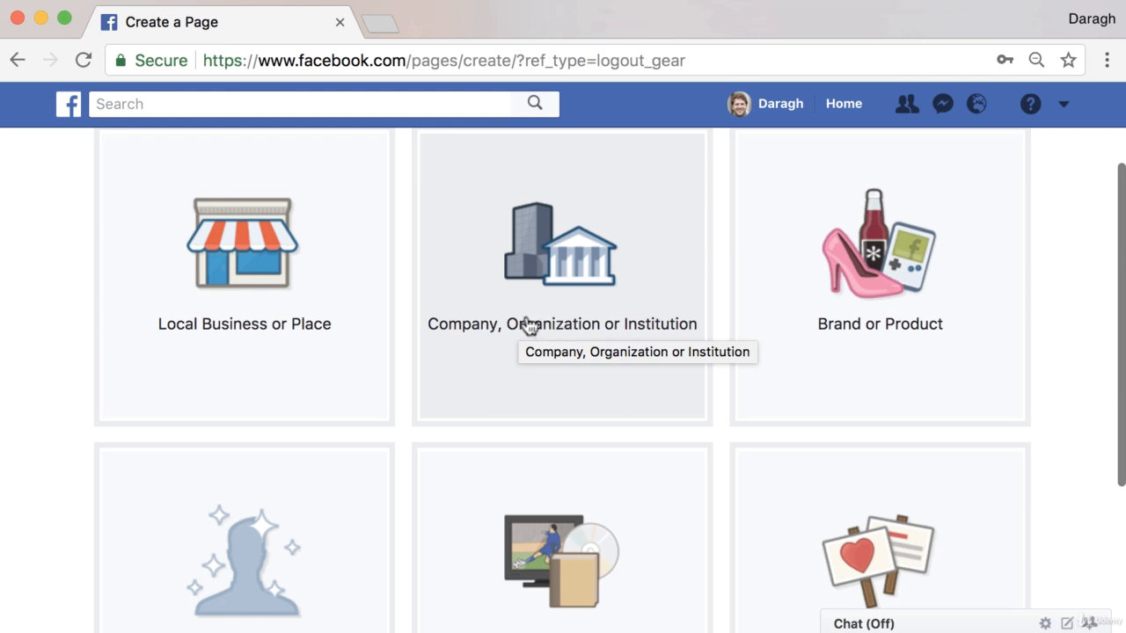
Step: Create a Company, Organization or Institution Page in the Education category with the company name SetupDemo
{"action": "left_click", "coordinate": [593, 297]}
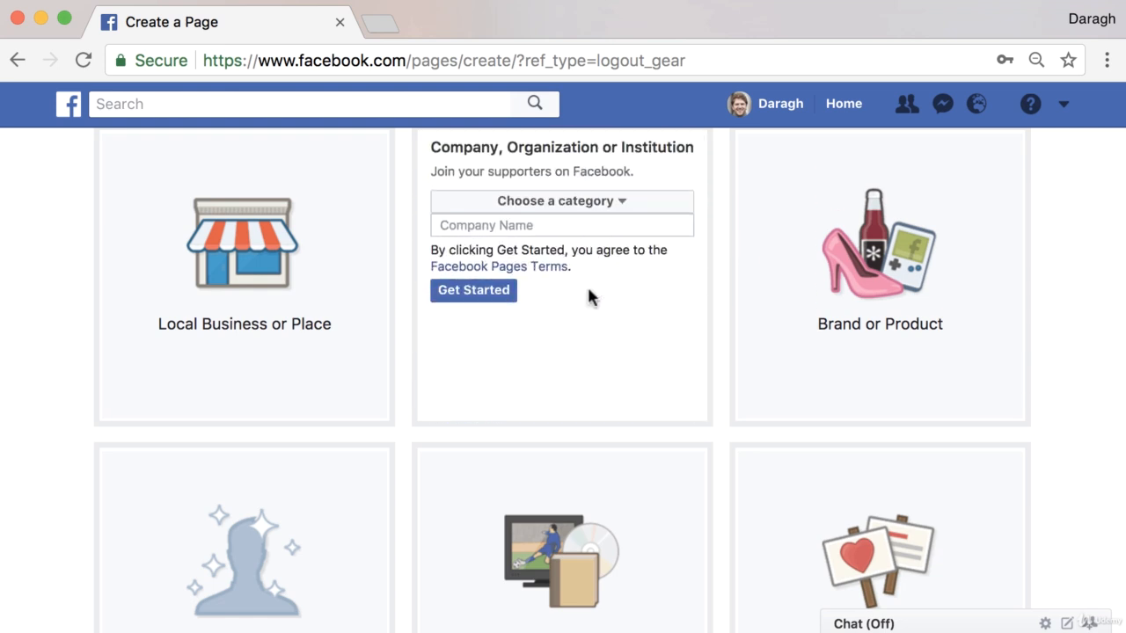
{"action": "left_click", "coordinate": [606, 207]}
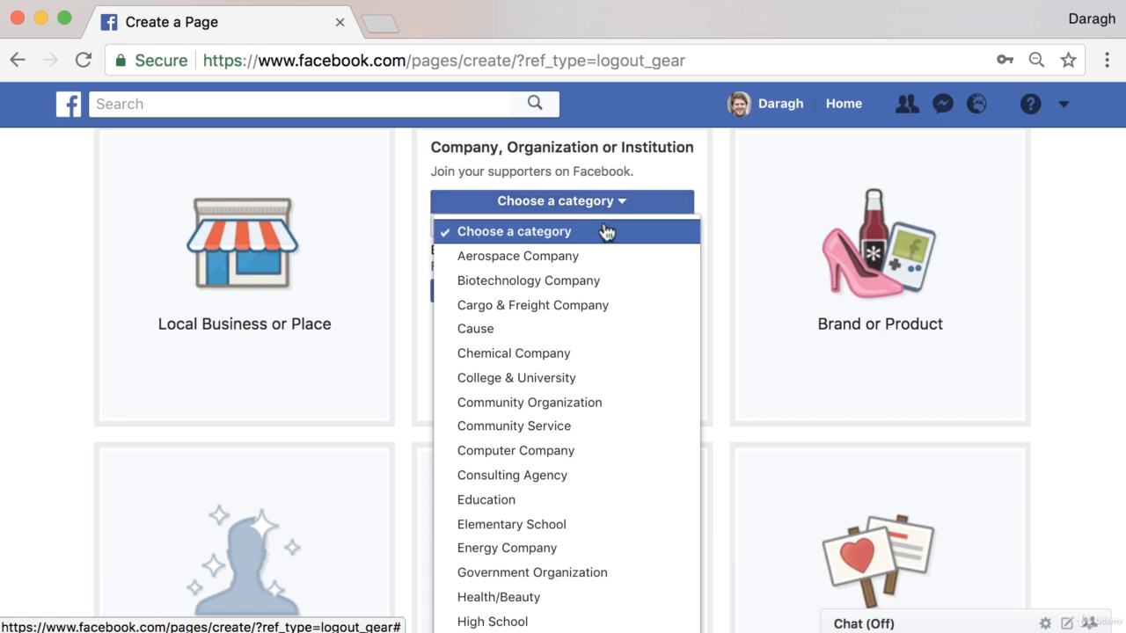
{"action": "left_click", "coordinate": [578, 500]}
{"action": "left_click", "coordinate": [520, 227]}
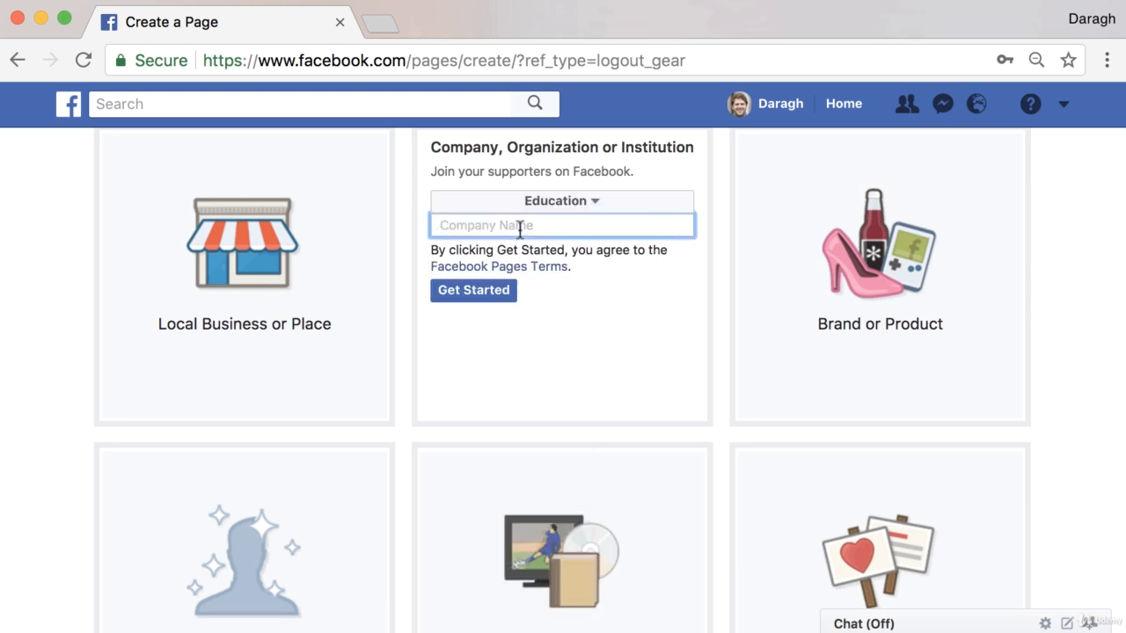
{"action": "type", "text": "S"}
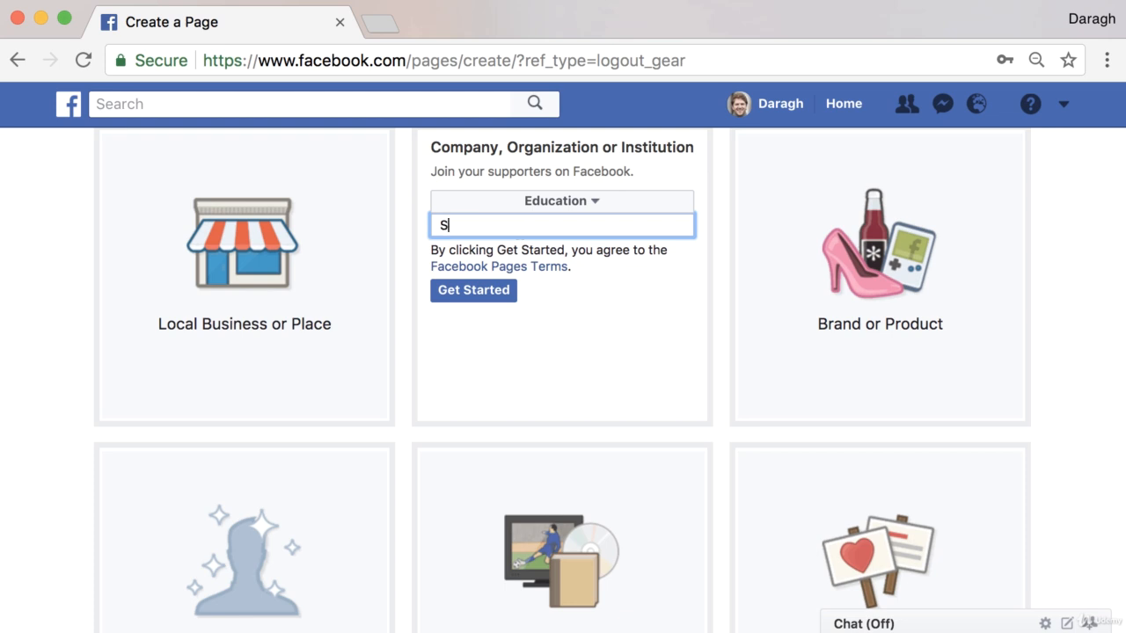
{"action": "type", "text": "etupDemo"}
{"action": "left_click", "coordinate": [483, 299]}
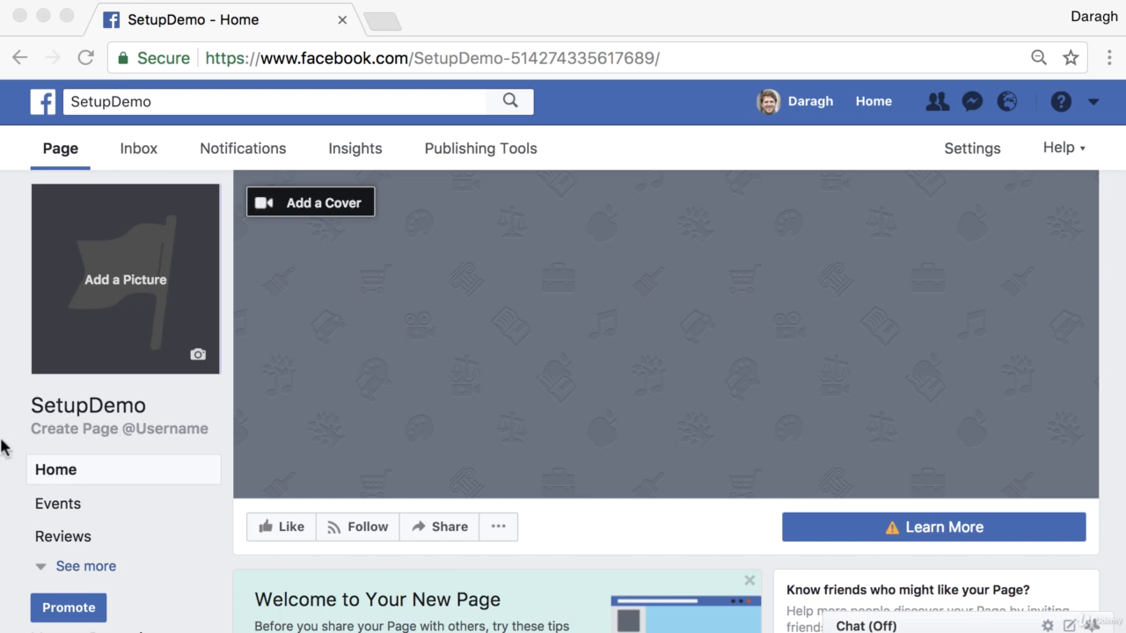
Step: Start creating a username for the new Page and enter SetupDemo as the username
{"action": "left_click", "coordinate": [109, 431]}
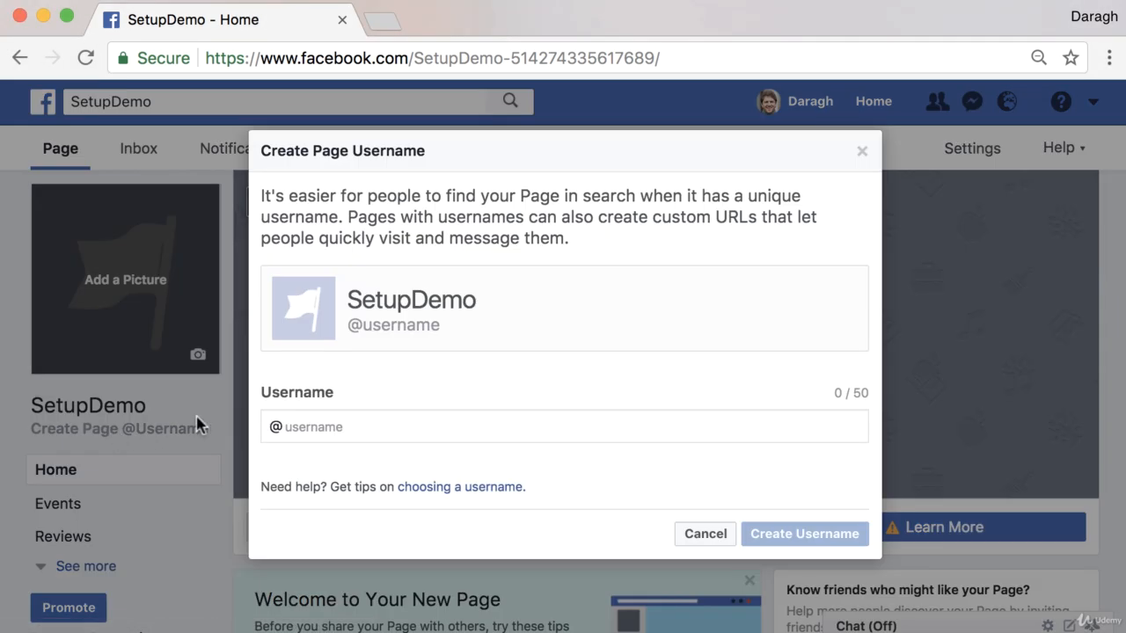
{"action": "left_click", "coordinate": [340, 431]}
{"action": "left_click_drag", "start_coordinate": [652, 221], "coordinate": [754, 221]}
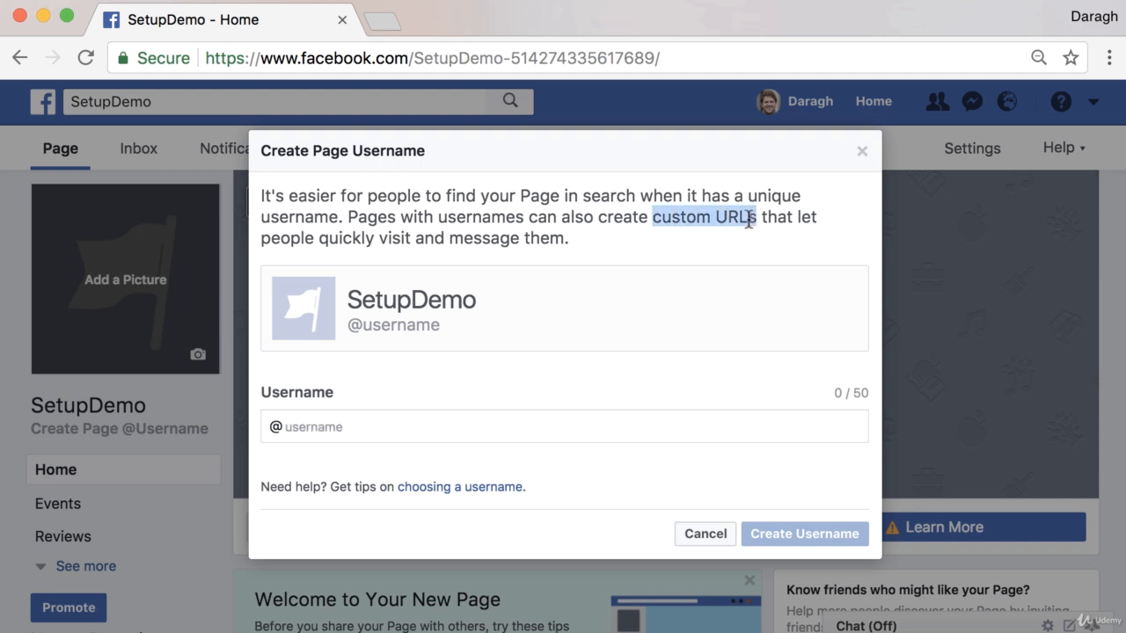
{"action": "left_click", "coordinate": [300, 429]}
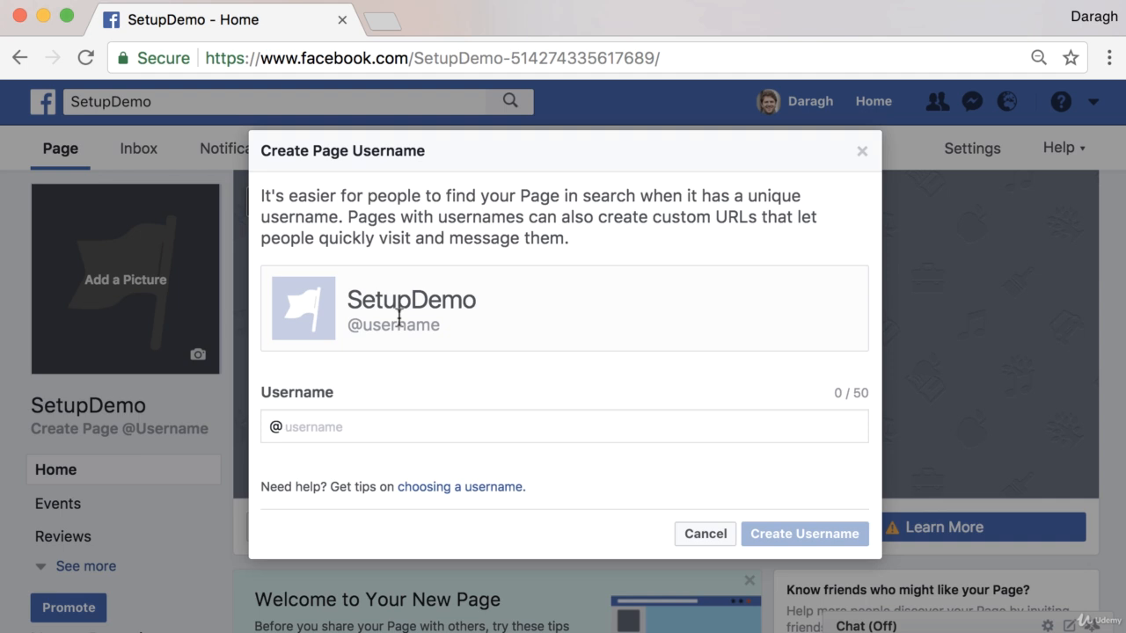
{"action": "type", "text": "S"}
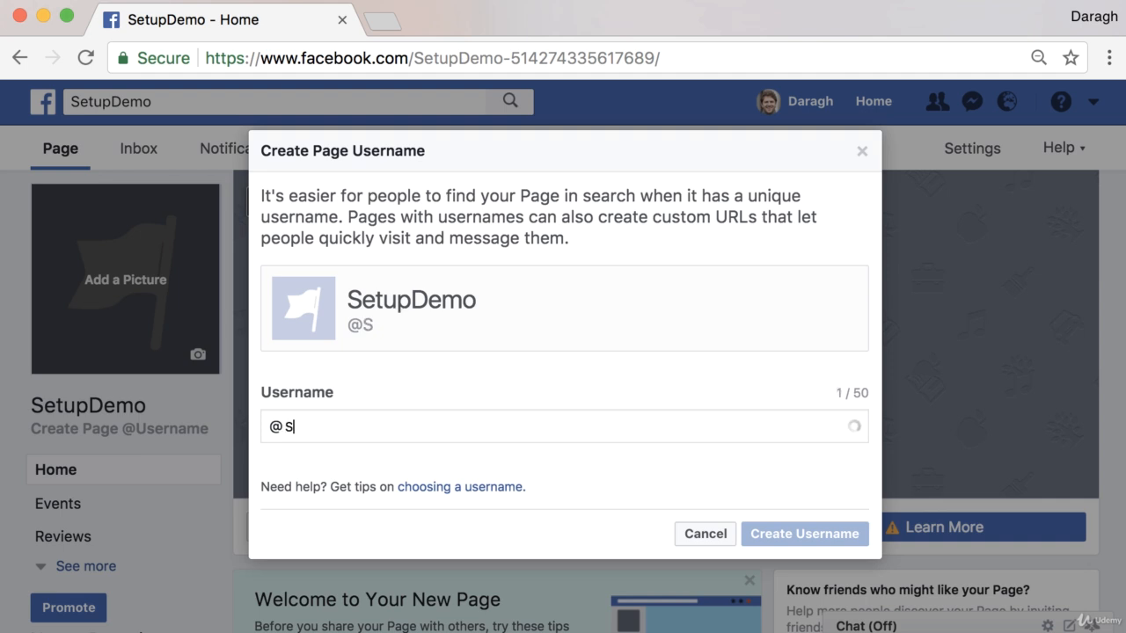
{"action": "type", "text": "etupDmoe"}
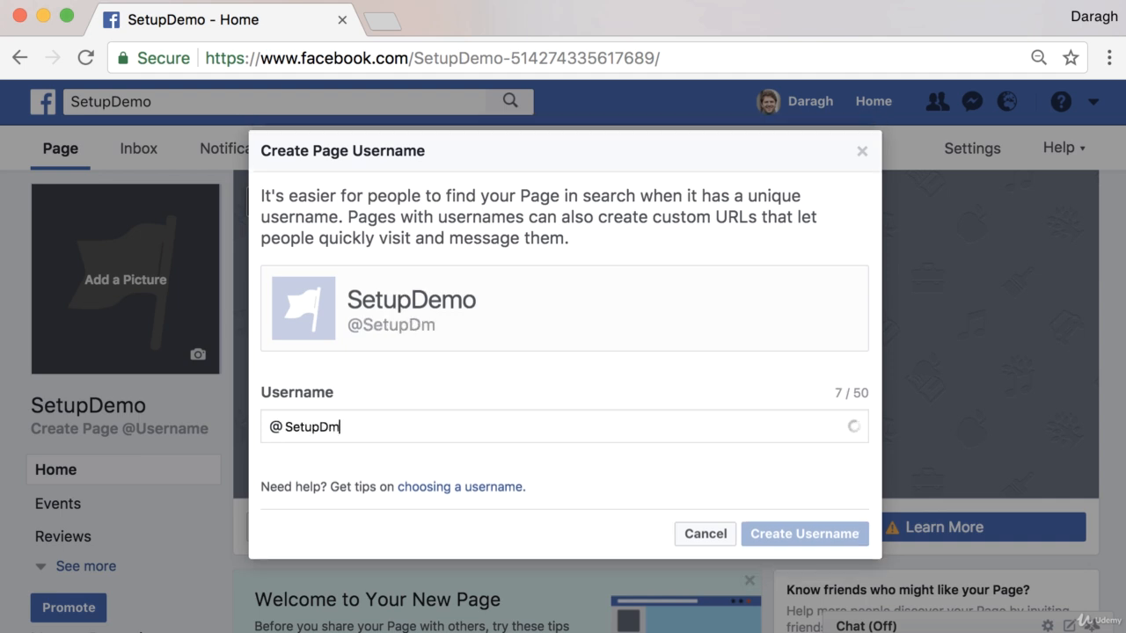
{"action": "key", "text": "BackSpace"}
{"action": "key", "text": "BackSpace"}
{"action": "key", "text": "BackSpace"}
{"action": "type", "text": "emo"}
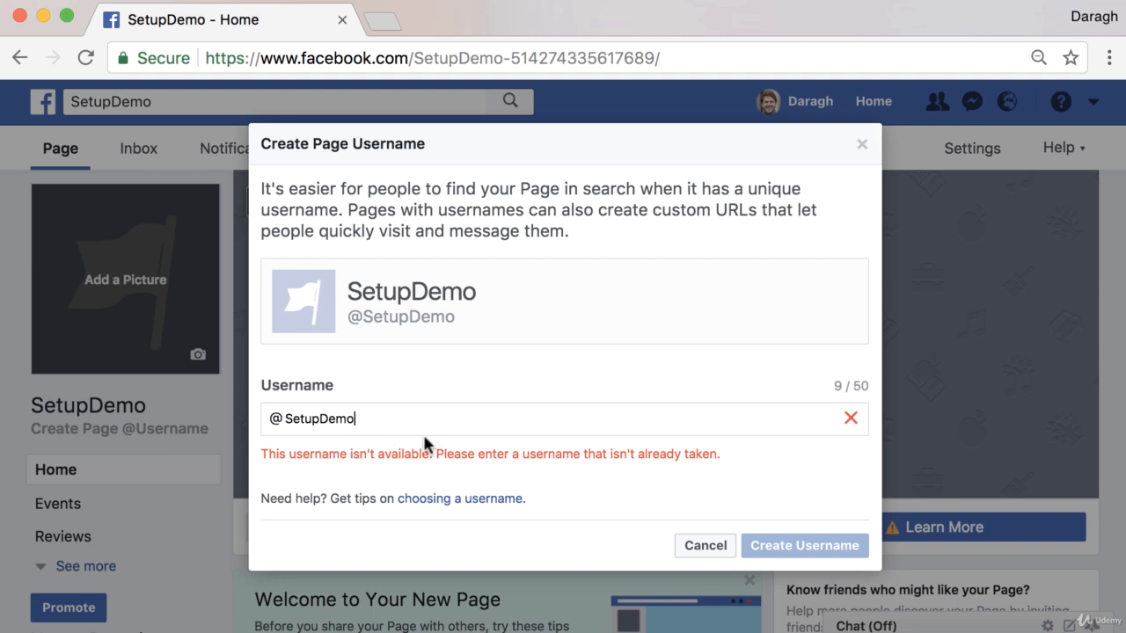
Step: Extend the username to SetupDemoOfficial, create it and close the confirmation dialog
{"action": "type", "text": "O"}
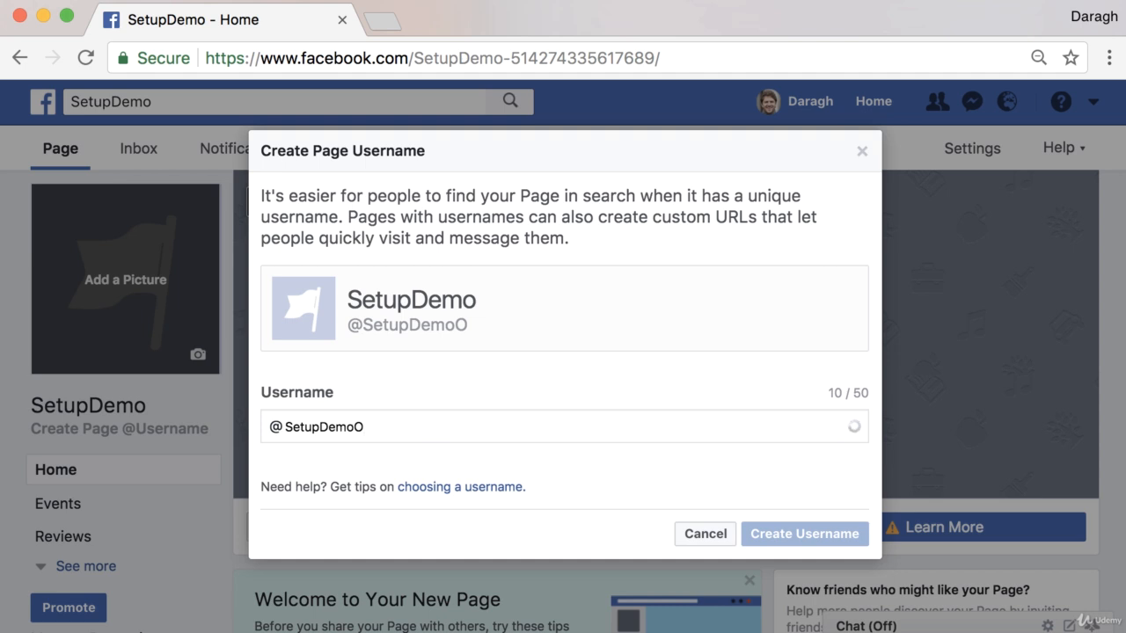
{"action": "type", "text": "fficial"}
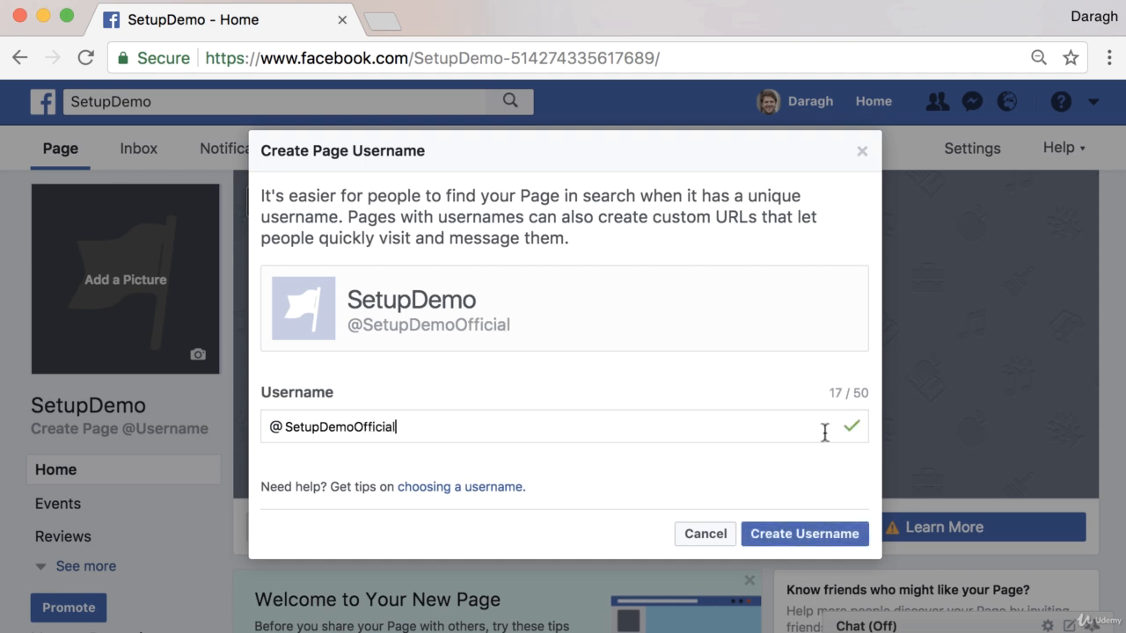
{"action": "left_click", "coordinate": [790, 537]}
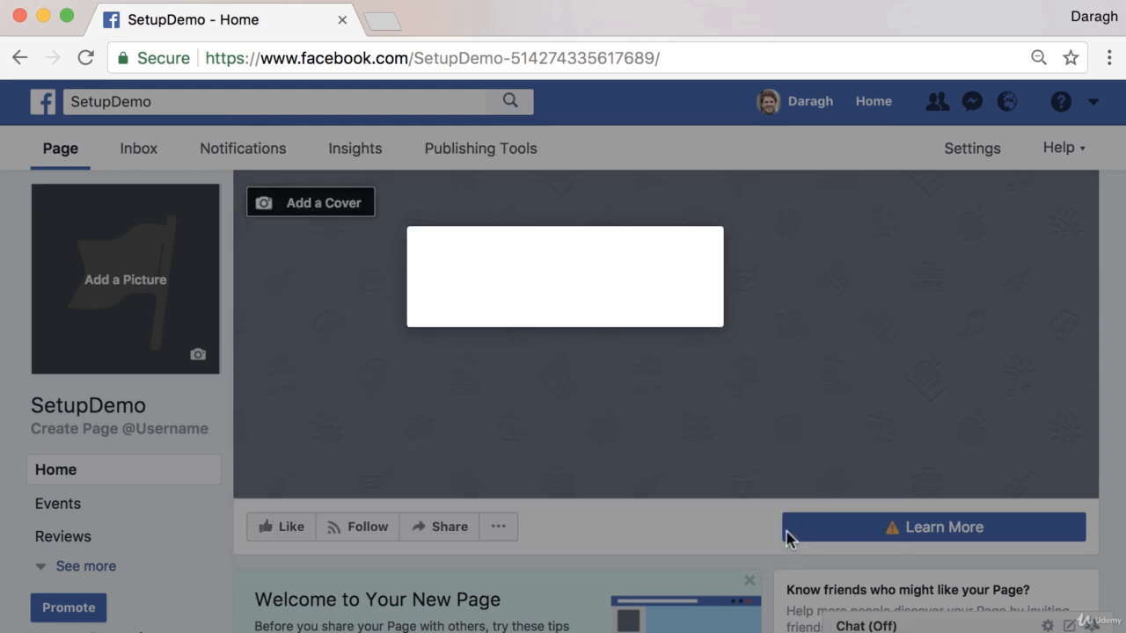
{"action": "left_click", "coordinate": [763, 439]}
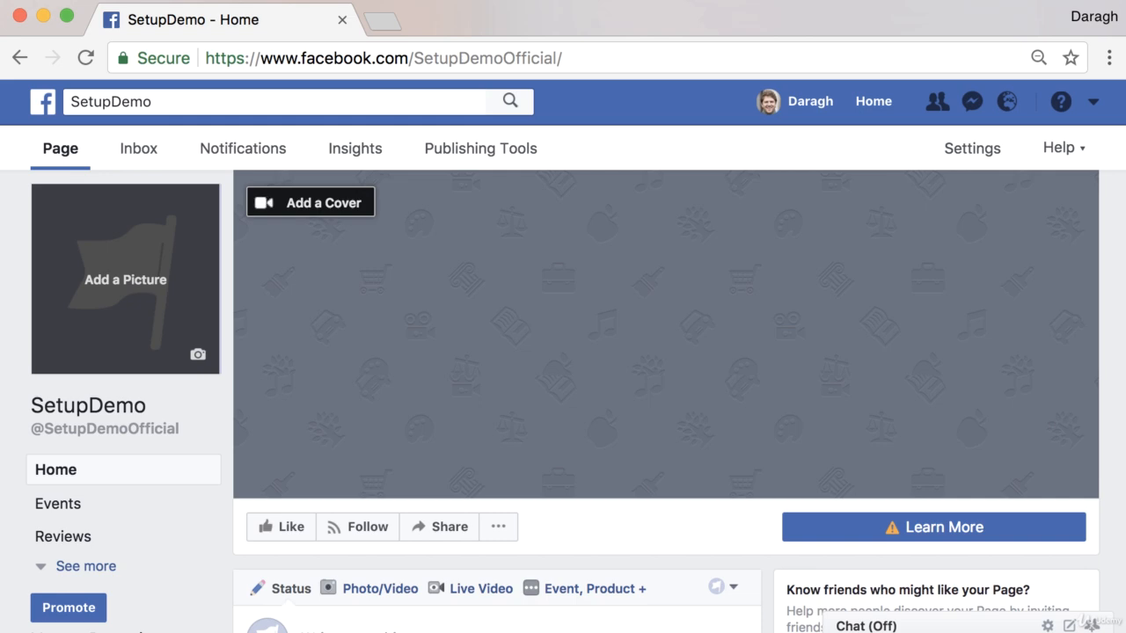
Step: Open the account menu that lists the managed Pages
{"action": "left_click", "coordinate": [1096, 107]}
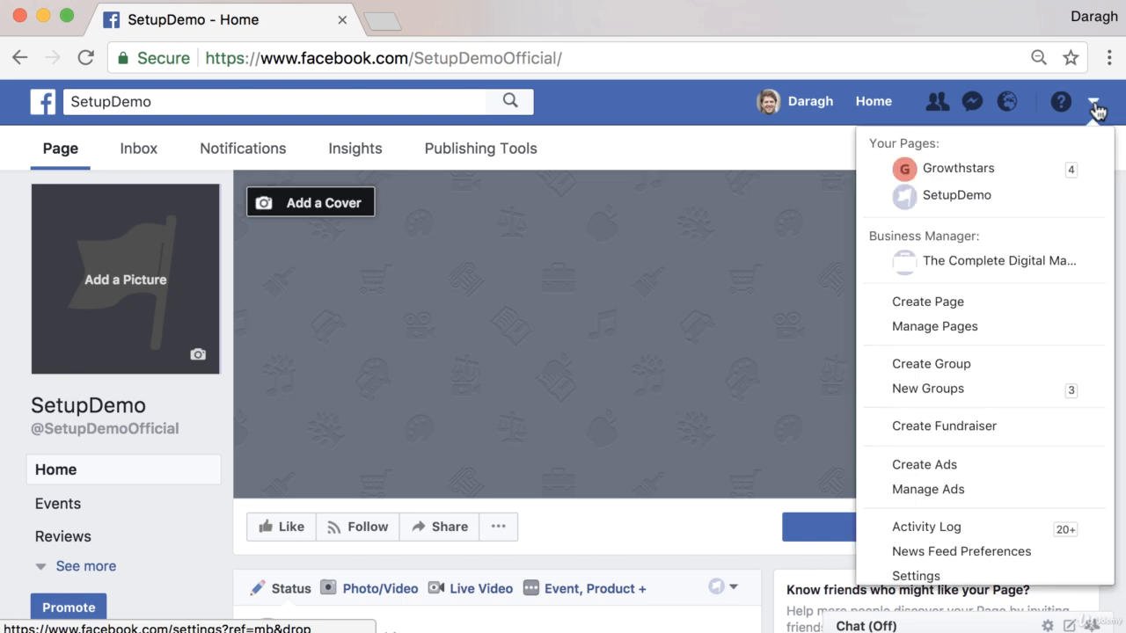